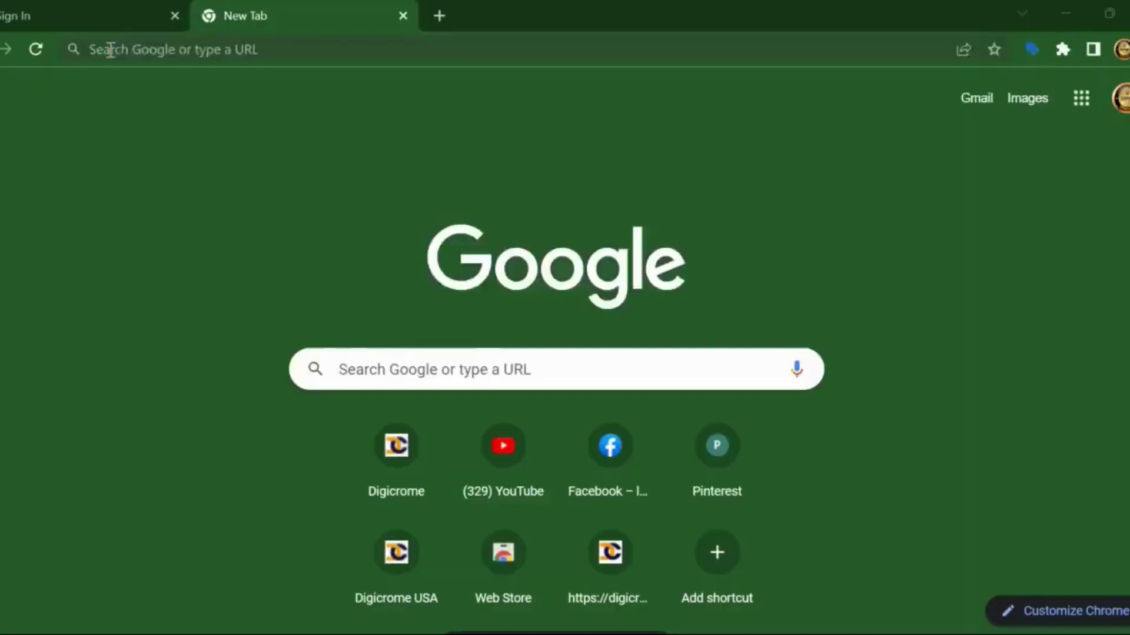
Enter digicrome.org in the new tab's address bar.
left_click(111, 49)
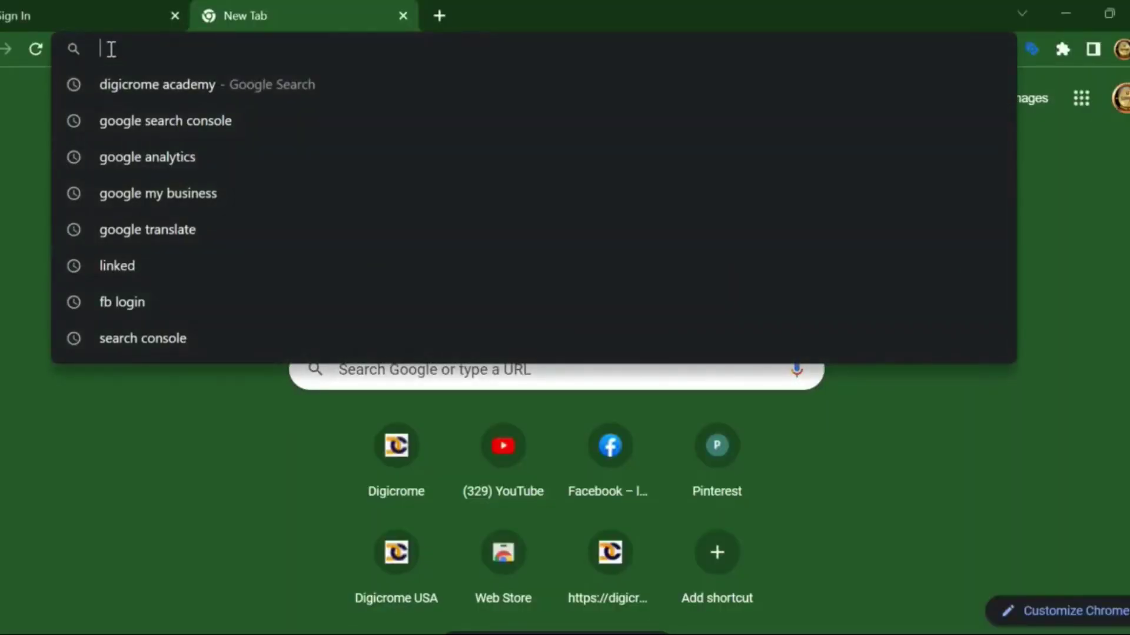
type("digicr")
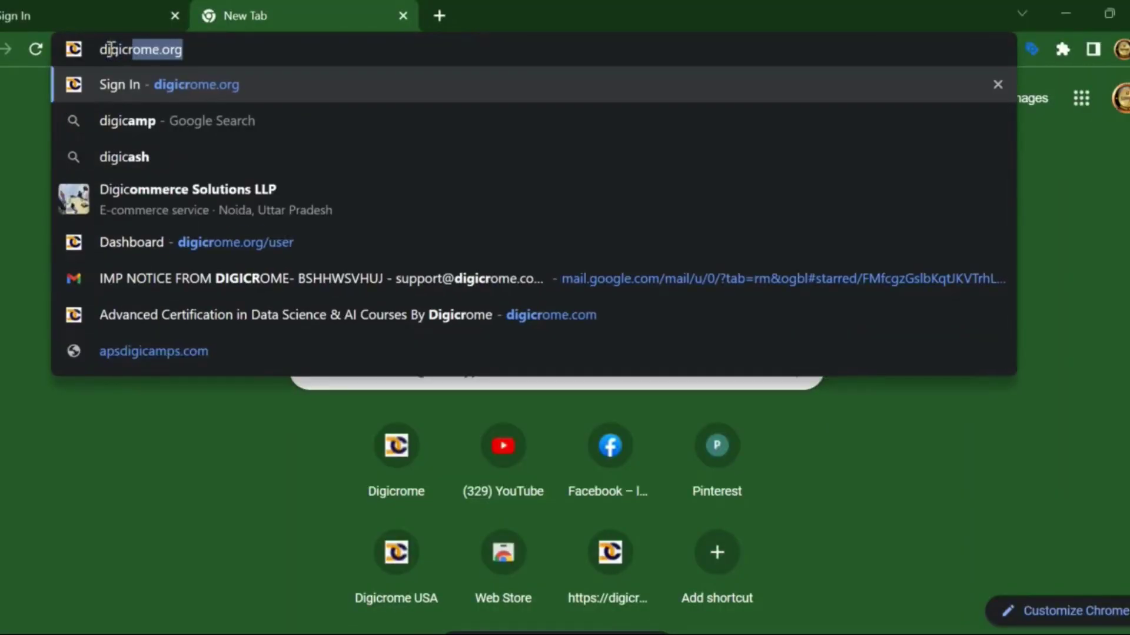
type("ome.o")
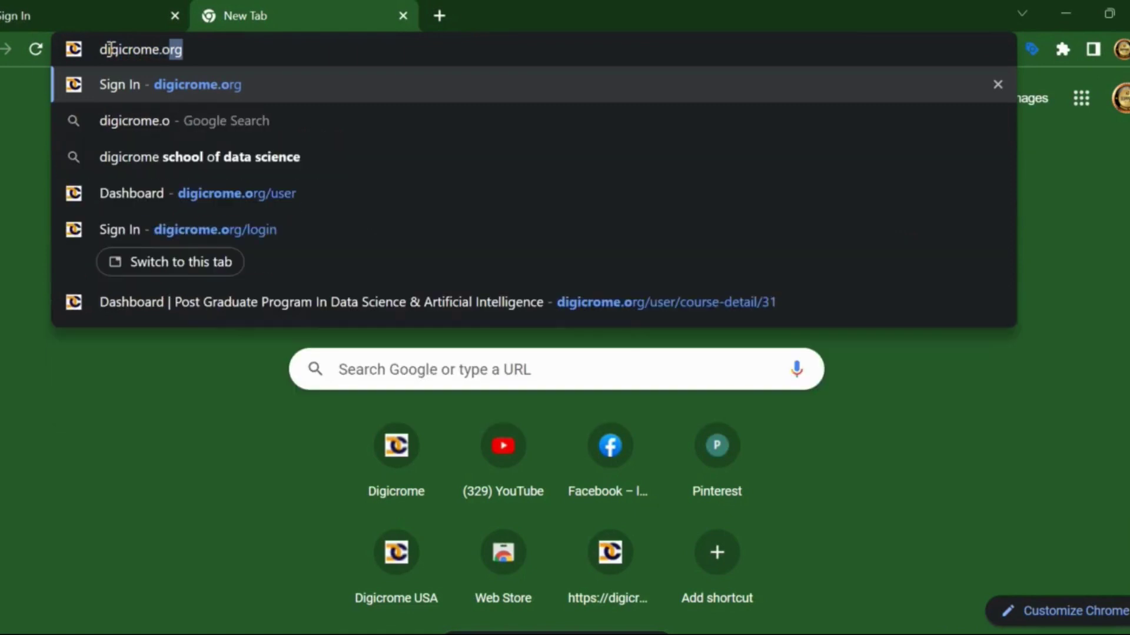
type("rg")
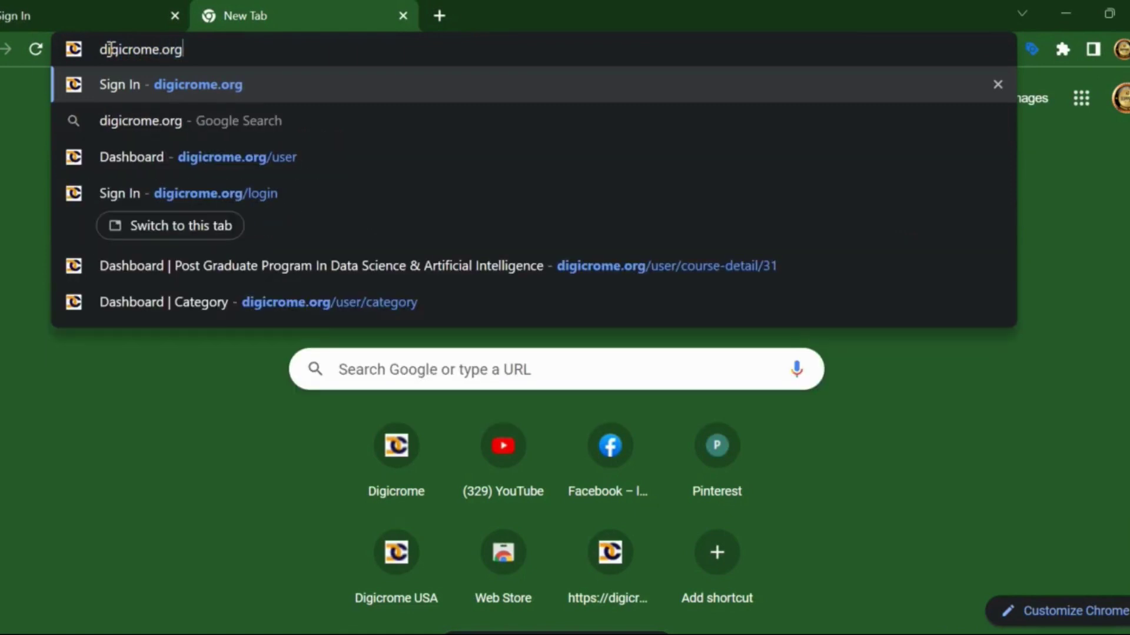
Load the Digicrome login page and sign in with the account email and password.
key("Return")
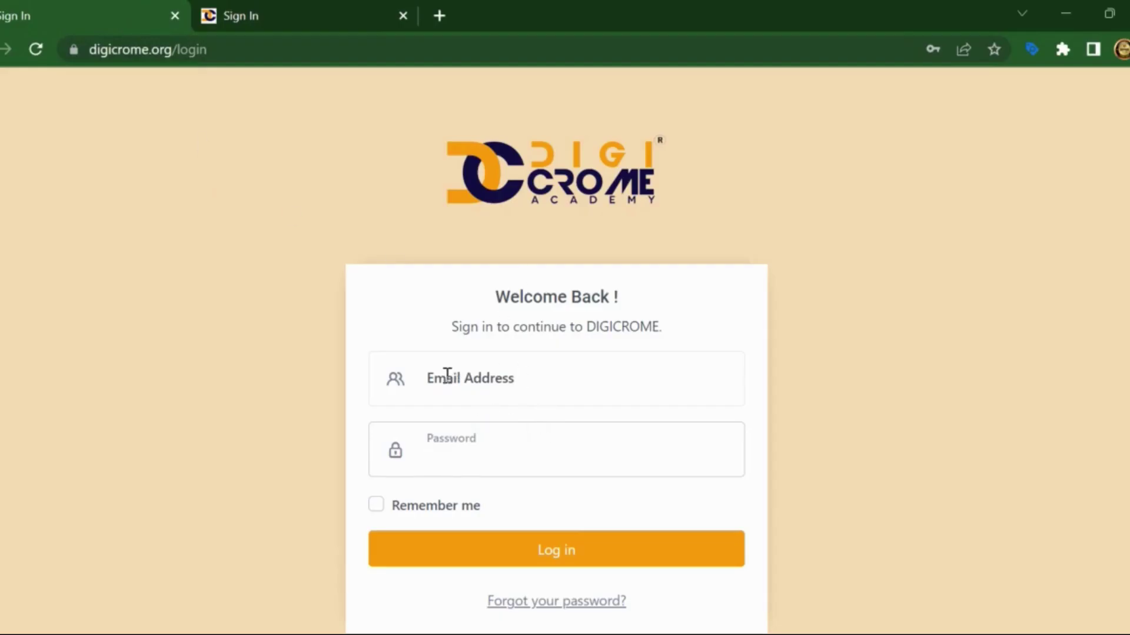
left_click(446, 377)
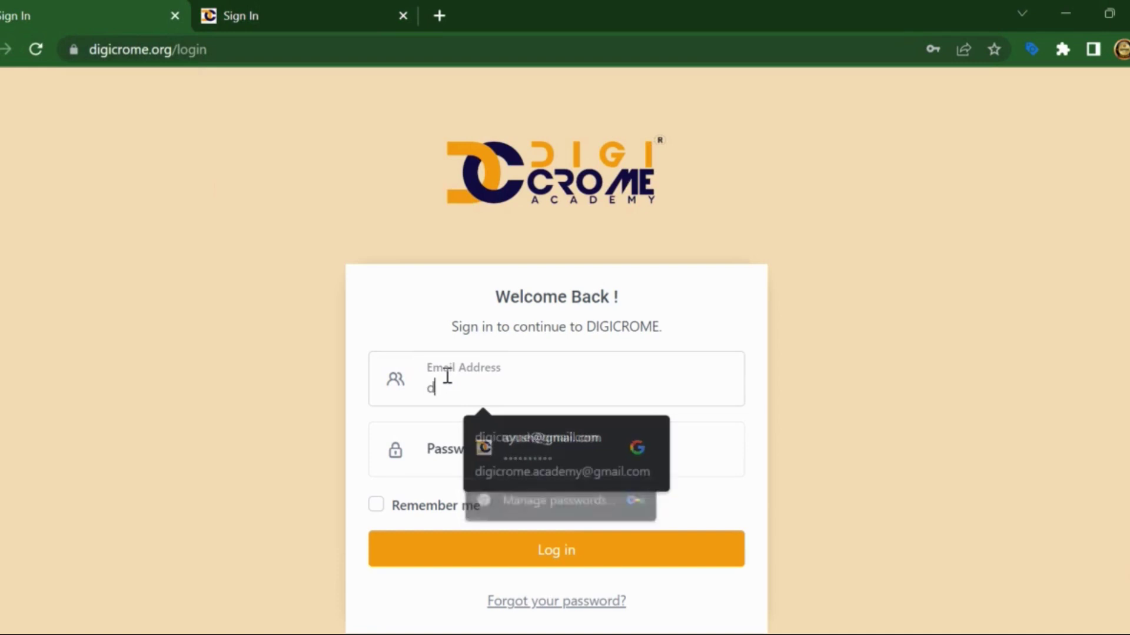
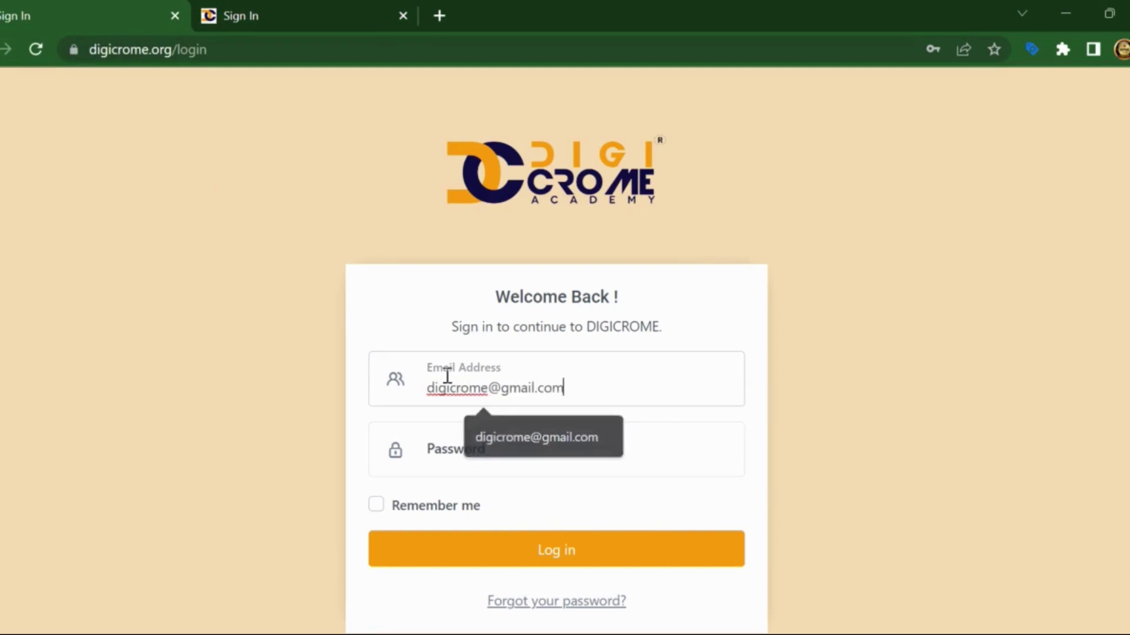
left_click(461, 451)
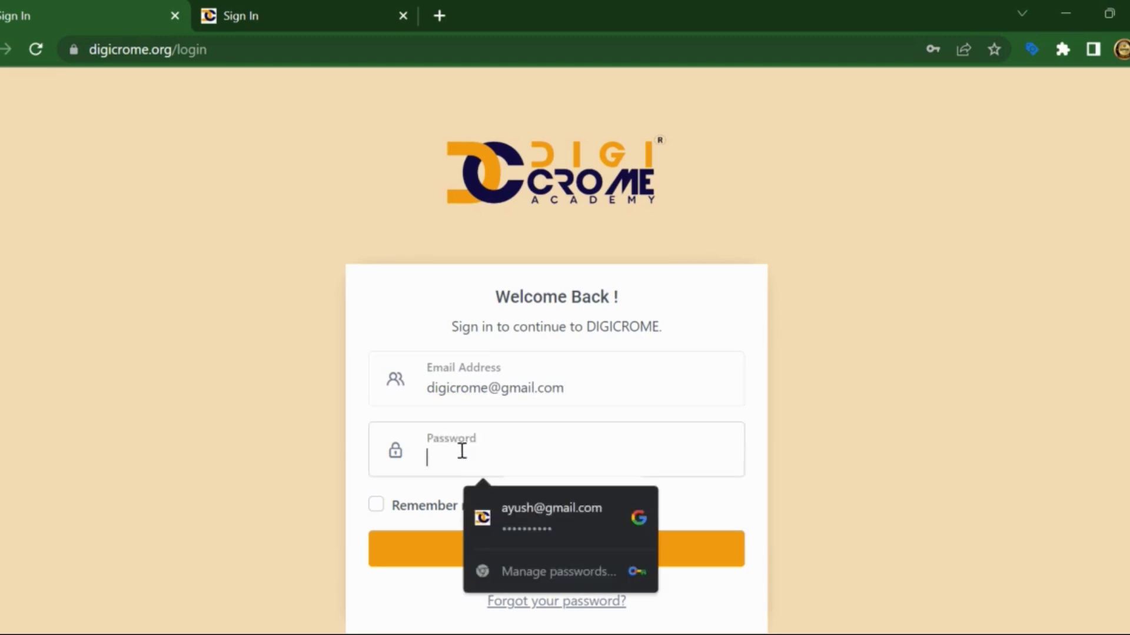
type("di")
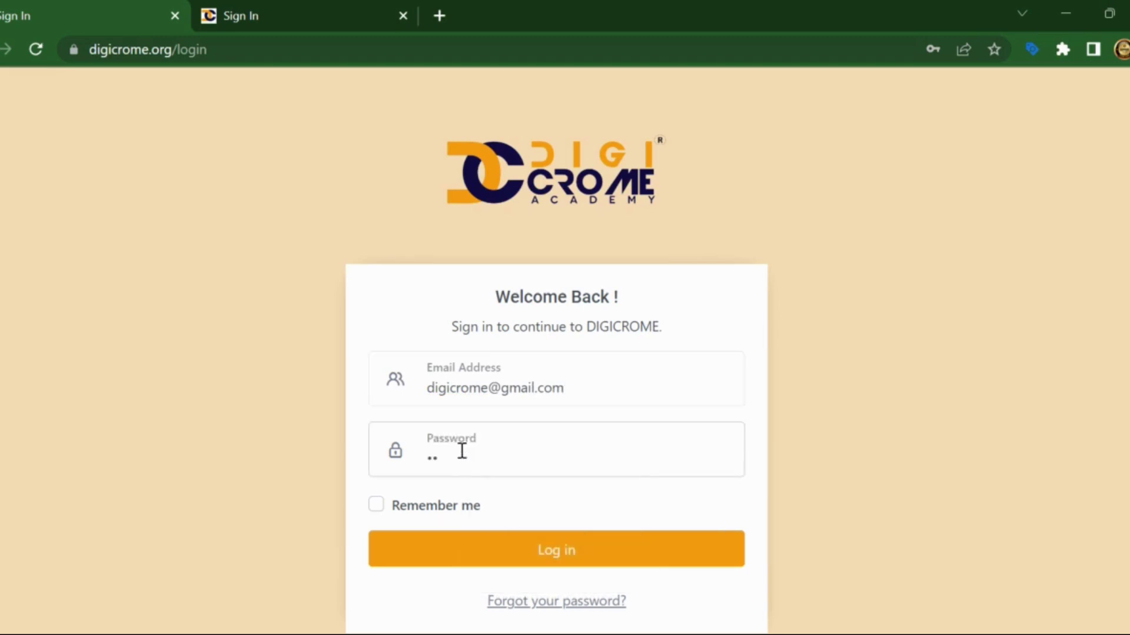
left_click(579, 555)
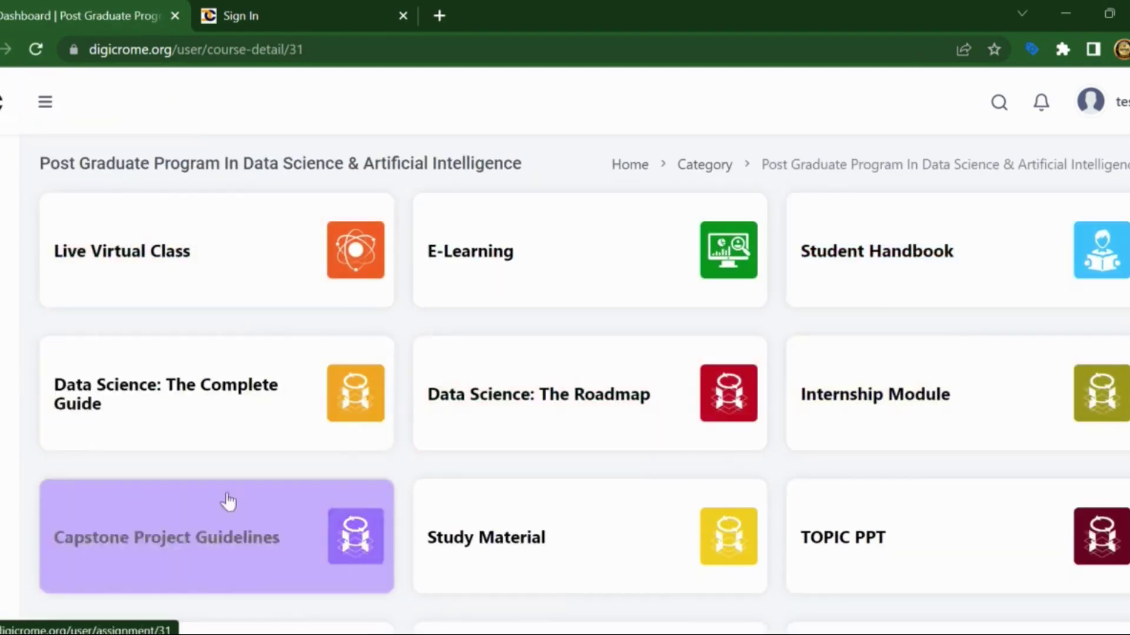
scroll(229, 531, "down", 2)
scroll(232, 477, "down", 1)
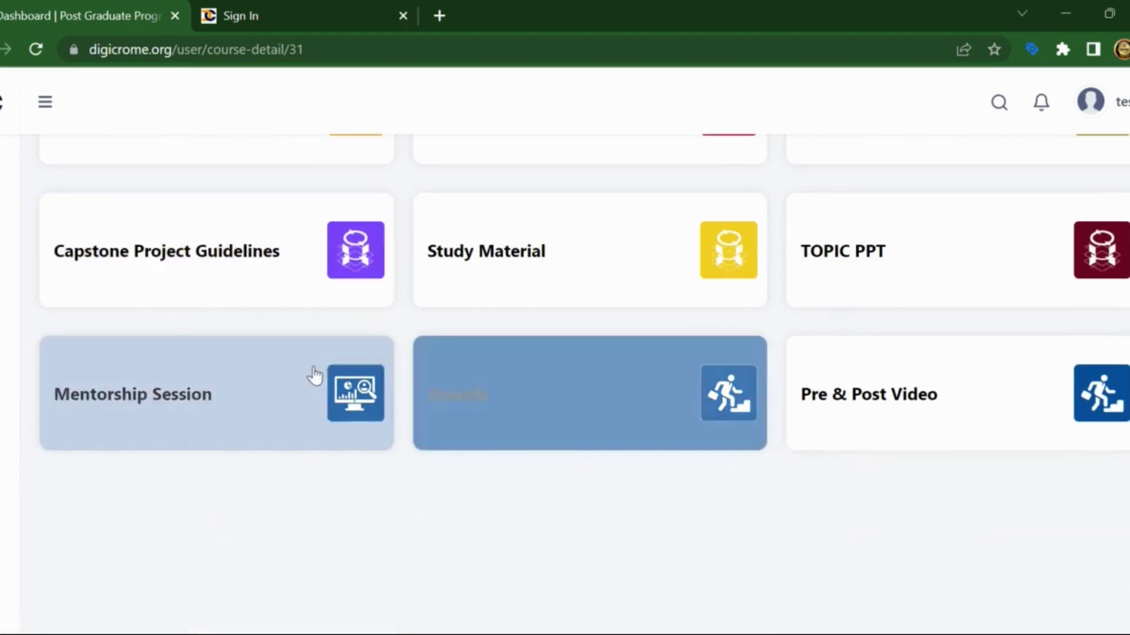
scroll(574, 300, "up", 3)
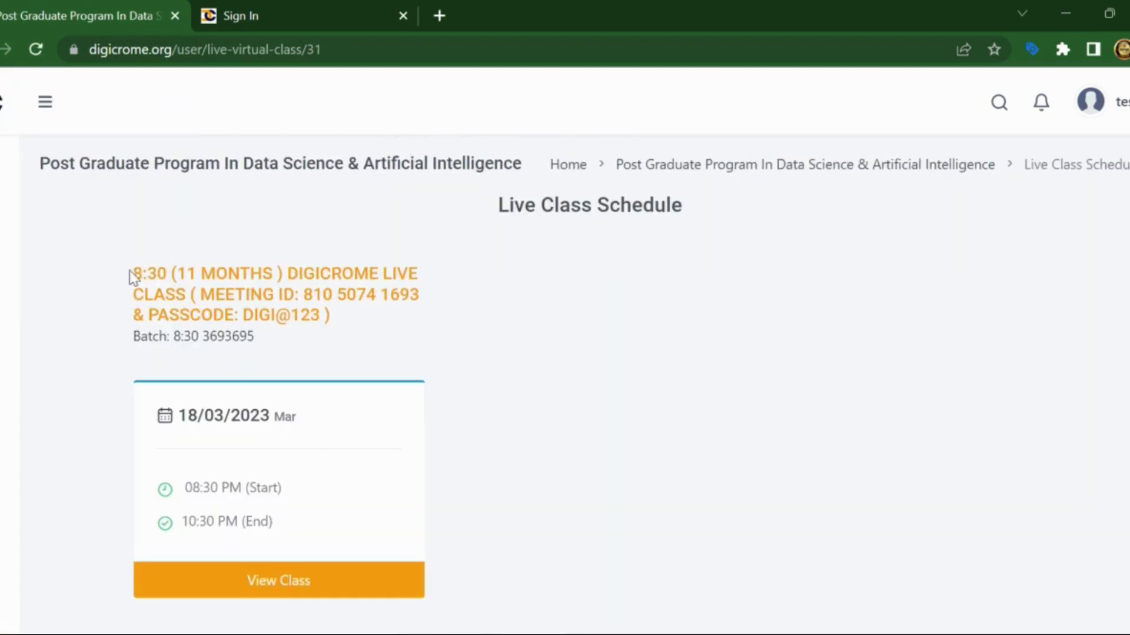
mouse_move(131, 276)
left_mouse_down()
mouse_move(424, 295)
mouse_move(435, 345)
left_mouse_up()
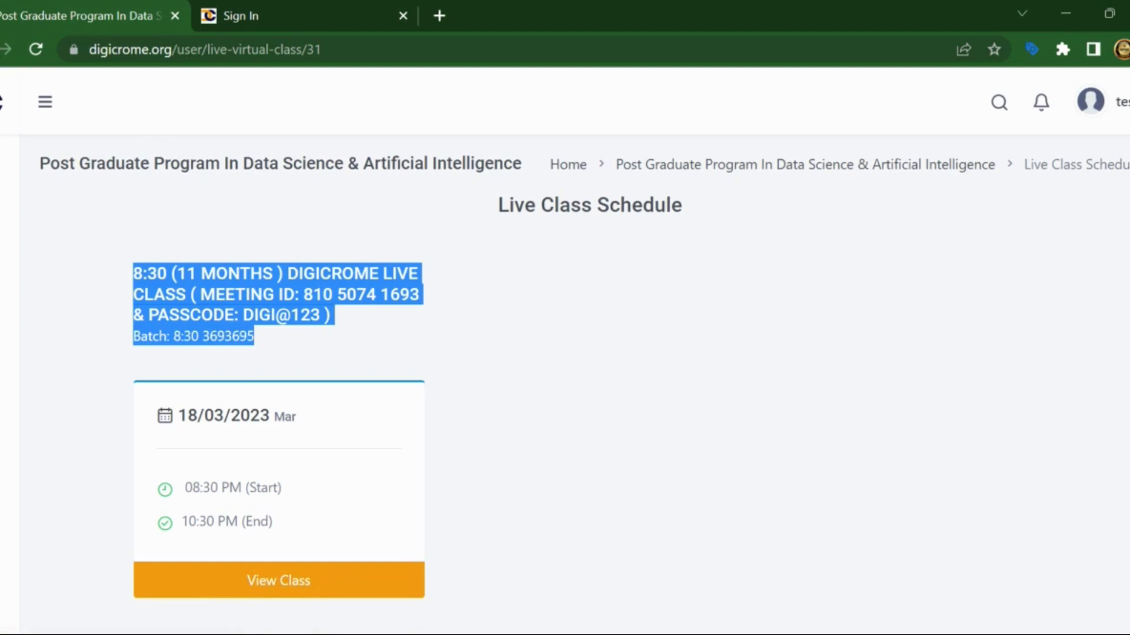
key("alt+Left")
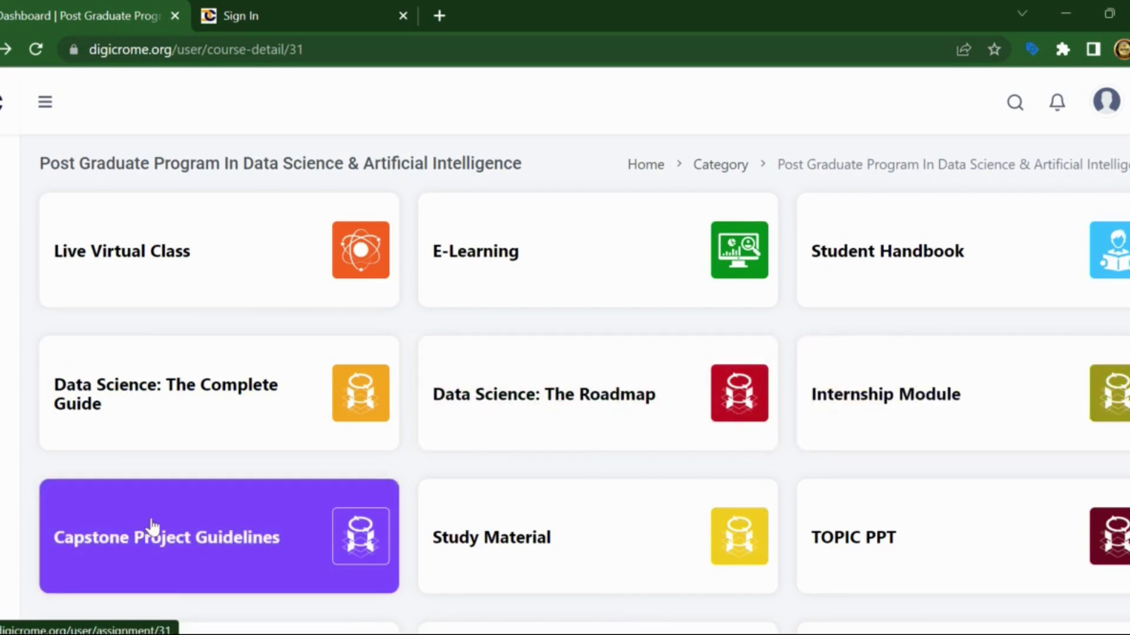
scroll(150, 523, "down", 1)
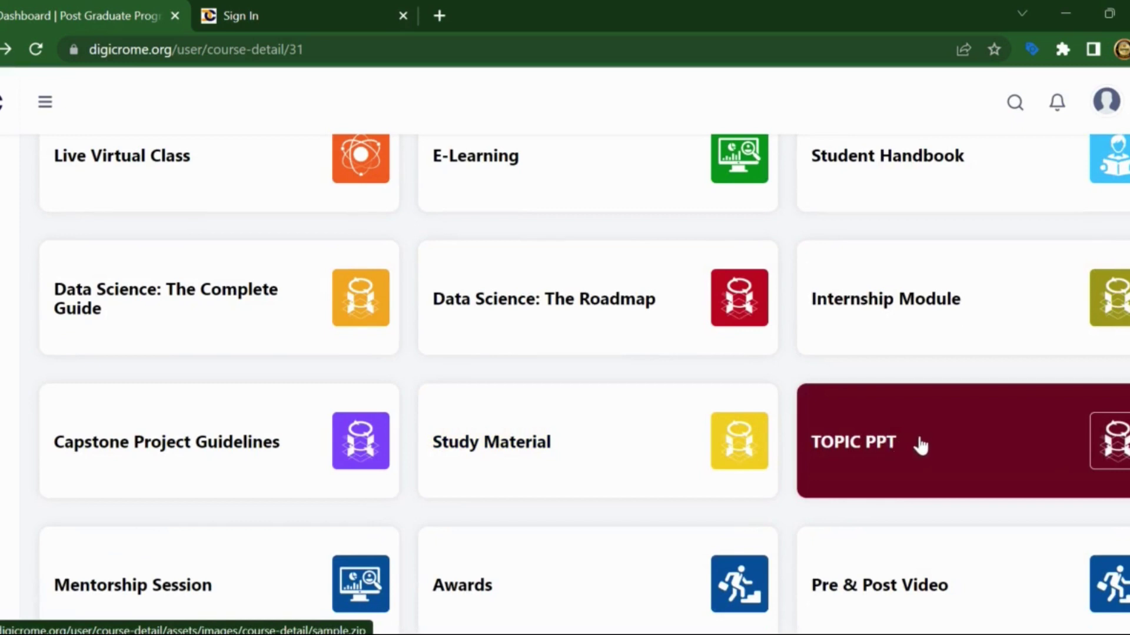
scroll(53, 454, "down", 2)
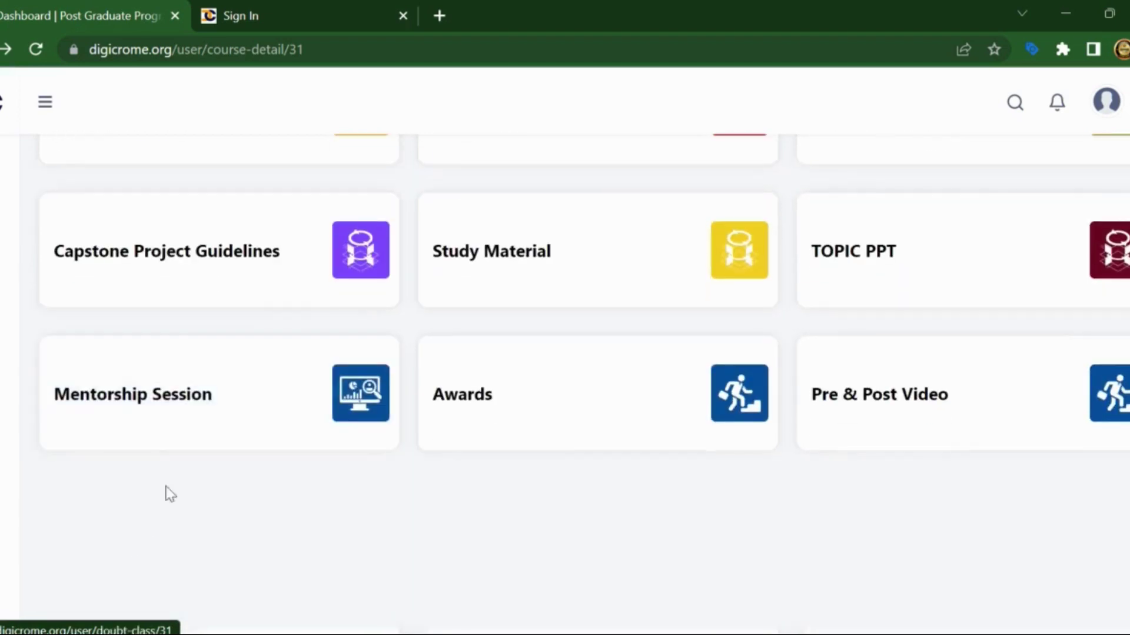
scroll(216, 415, "up", 2)
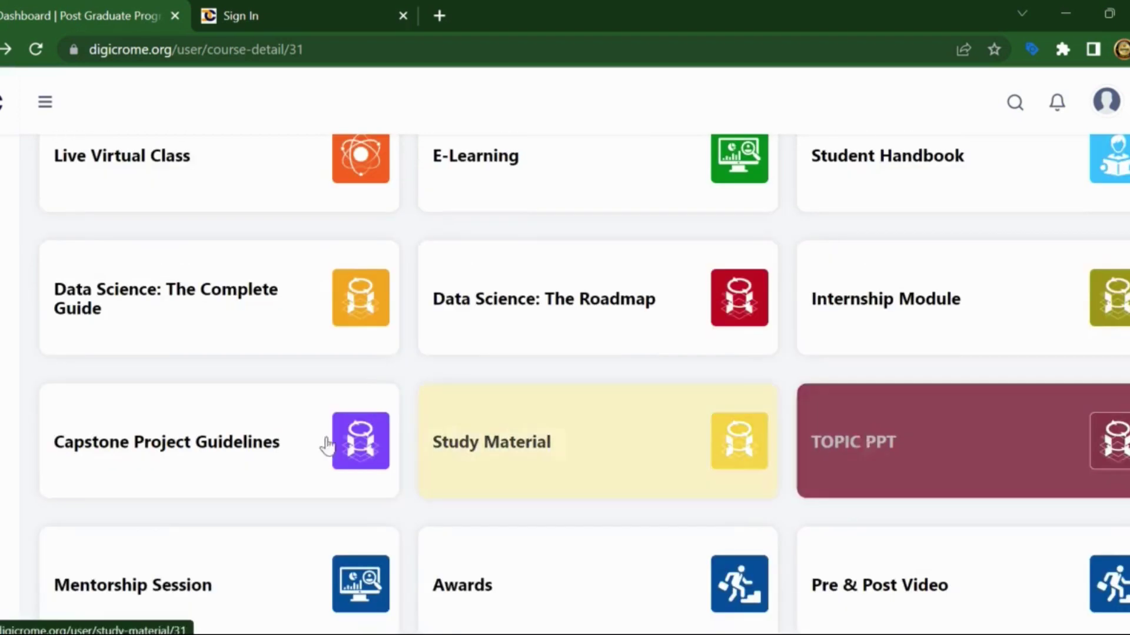
scroll(120, 543, "down", 2)
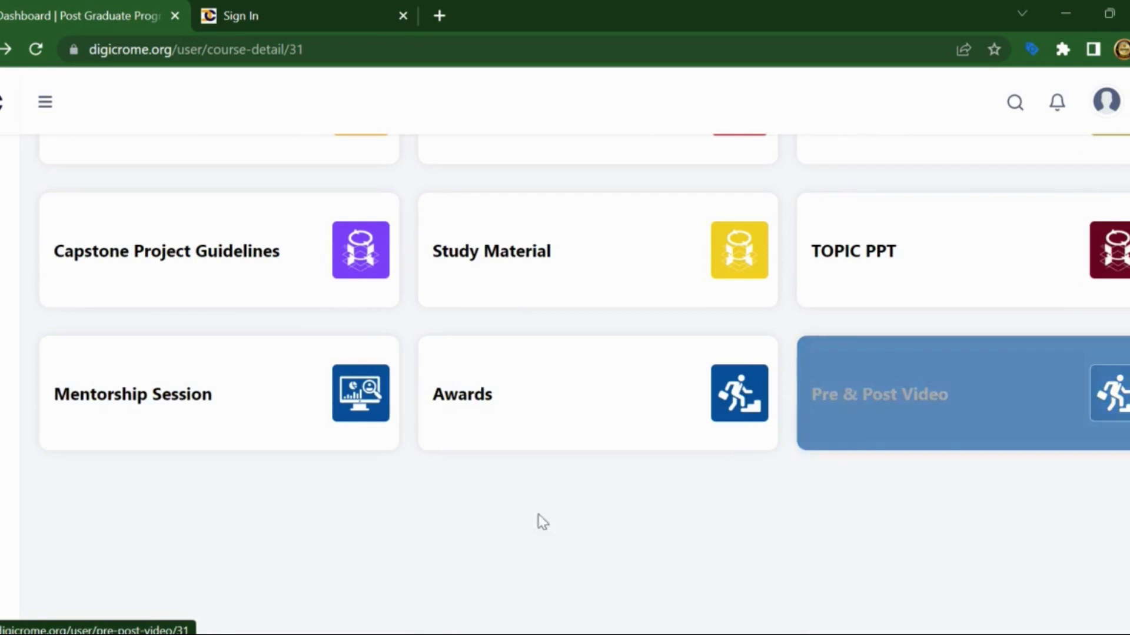
scroll(230, 535, "up", 2)
scroll(157, 445, "up", 2)
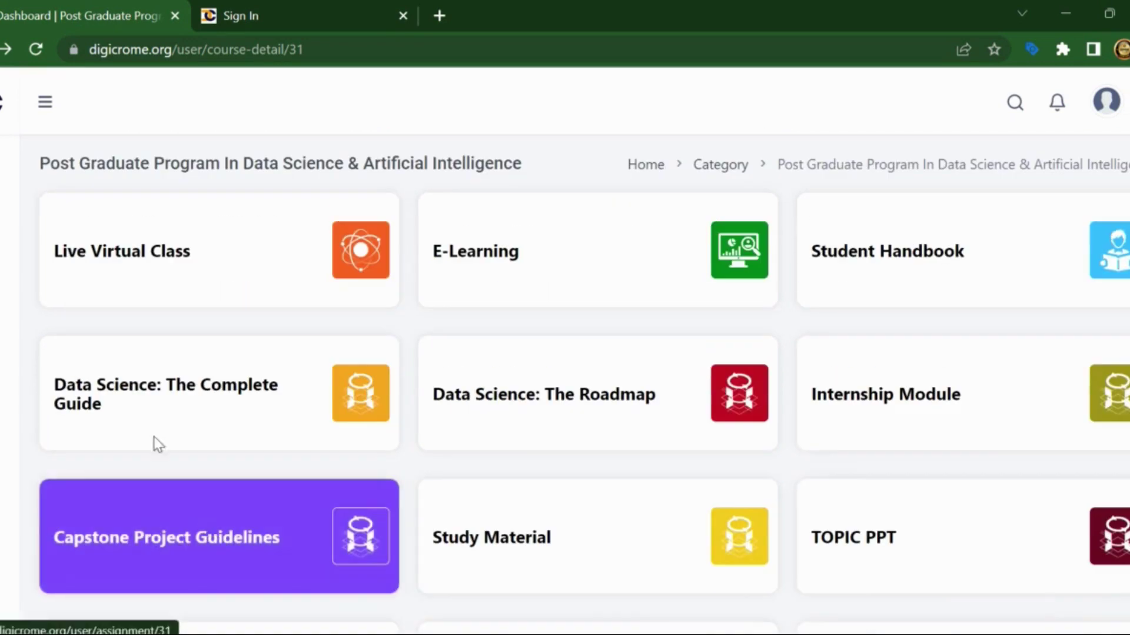
Browse the sidebar's All Courses listing, then return to the Post Graduate Program course page.
left_click(45, 102)
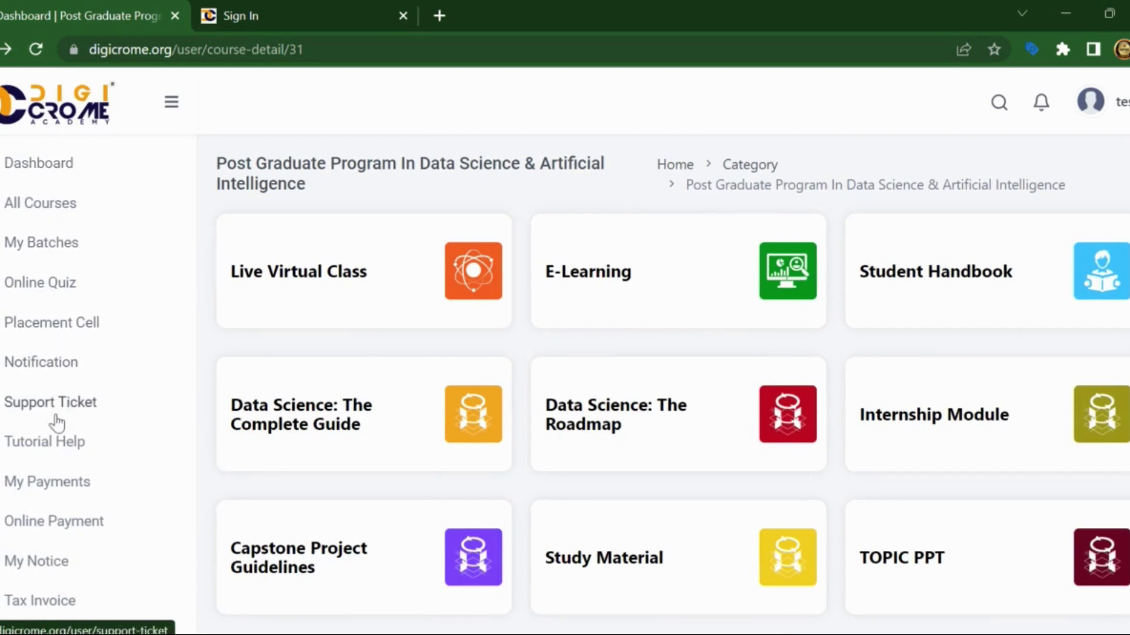
scroll(53, 446, "down", 1)
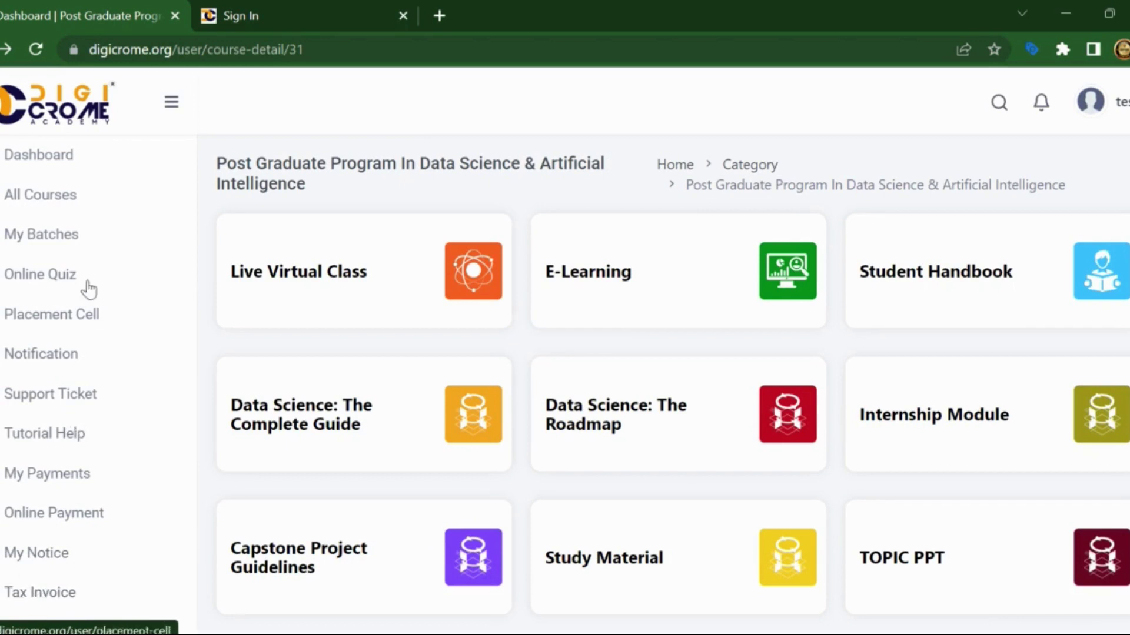
left_click(12, 201)
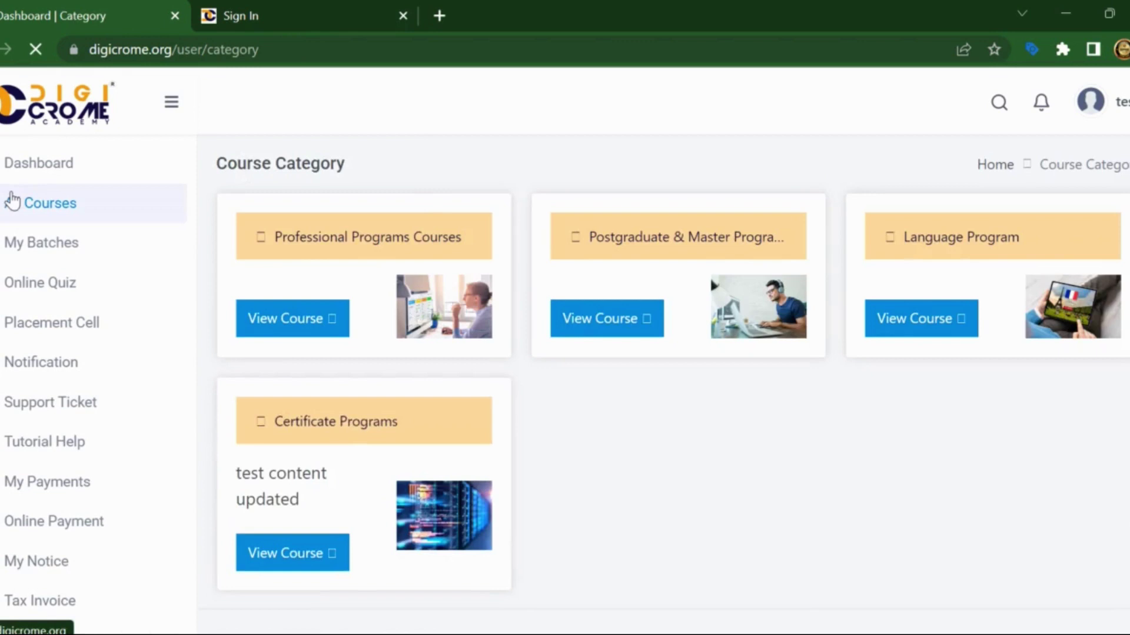
left_click(627, 279)
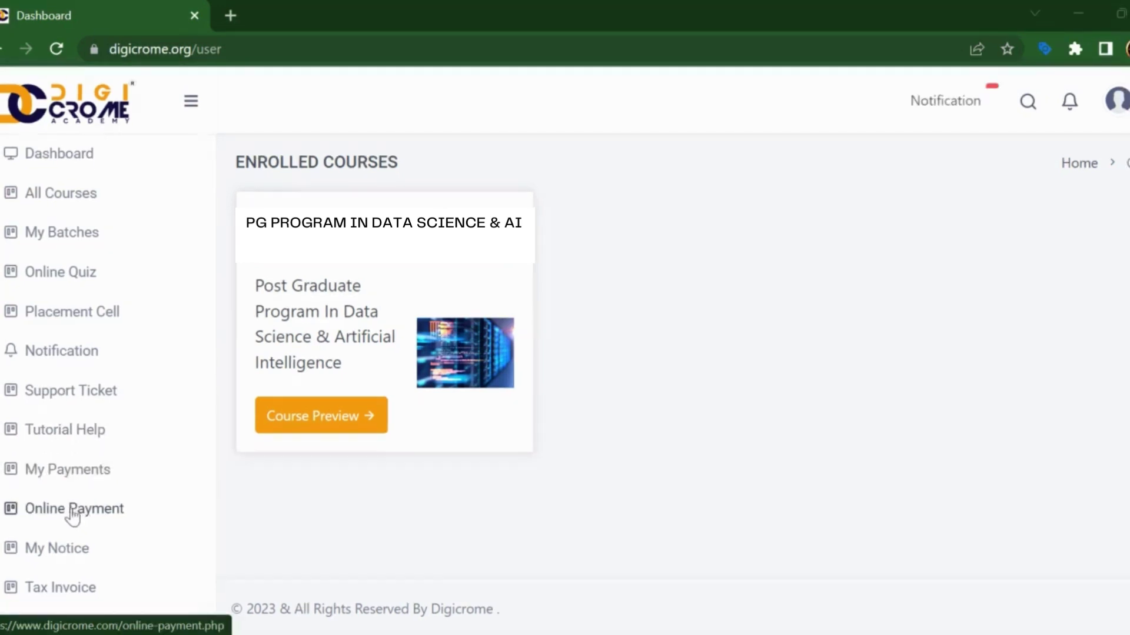
Open the Online Payment page from the sidebar in a new tab.
left_click(64, 512)
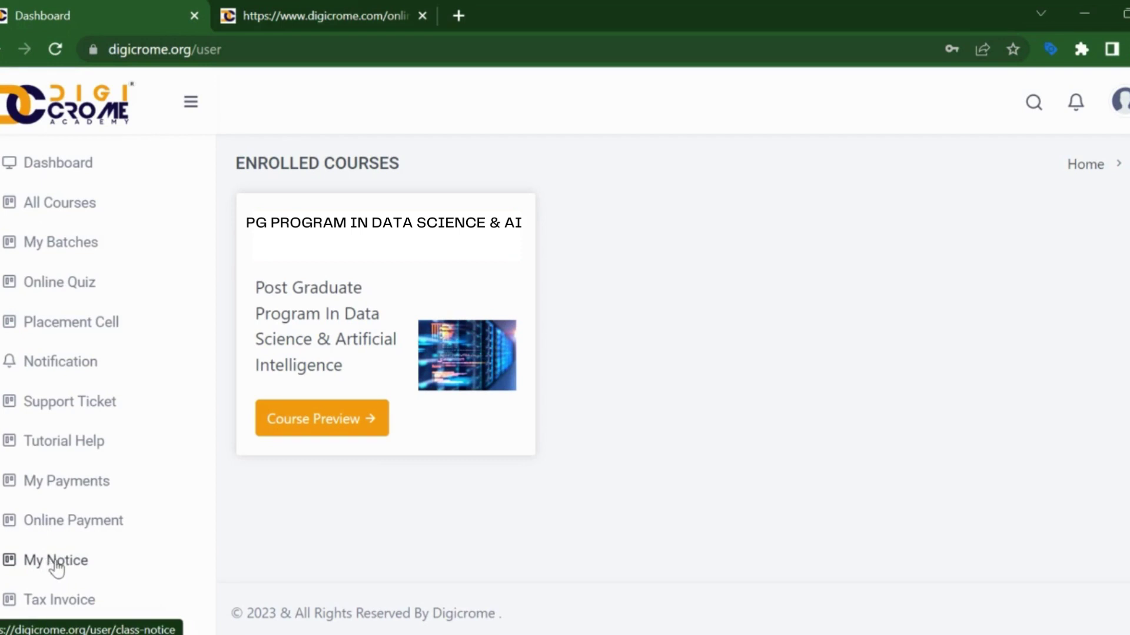
scroll(55, 569, "down", 1)
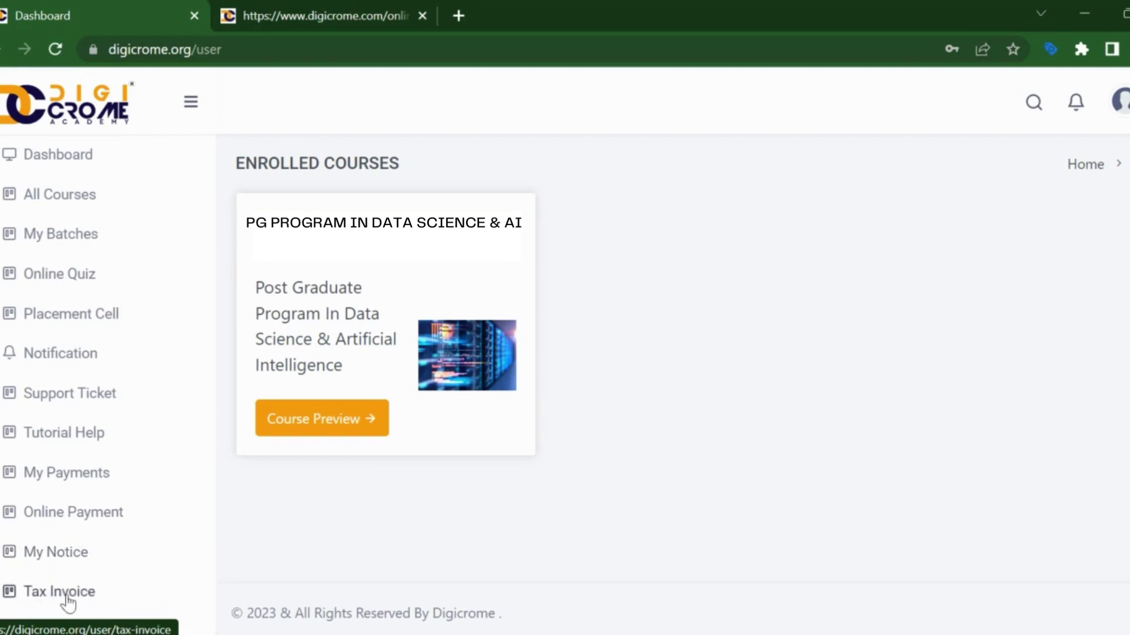